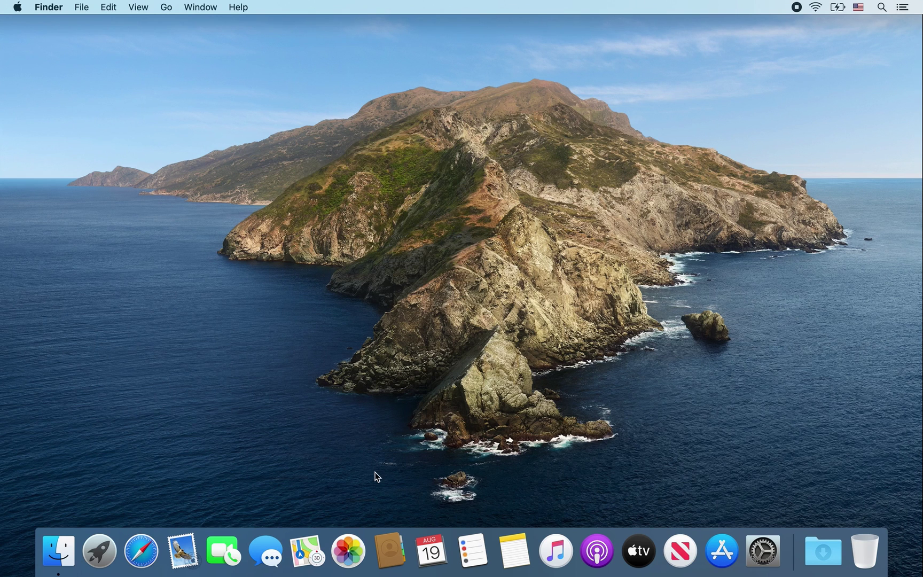
# - Launch Safari and search Google for 'brave browser'
pyautogui.click(134, 545)
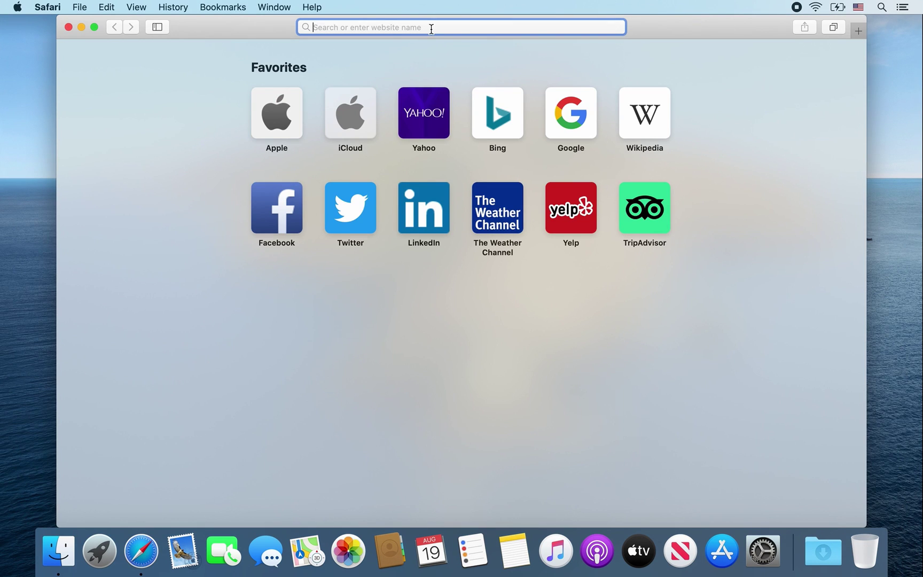
pyautogui.write('brave ')
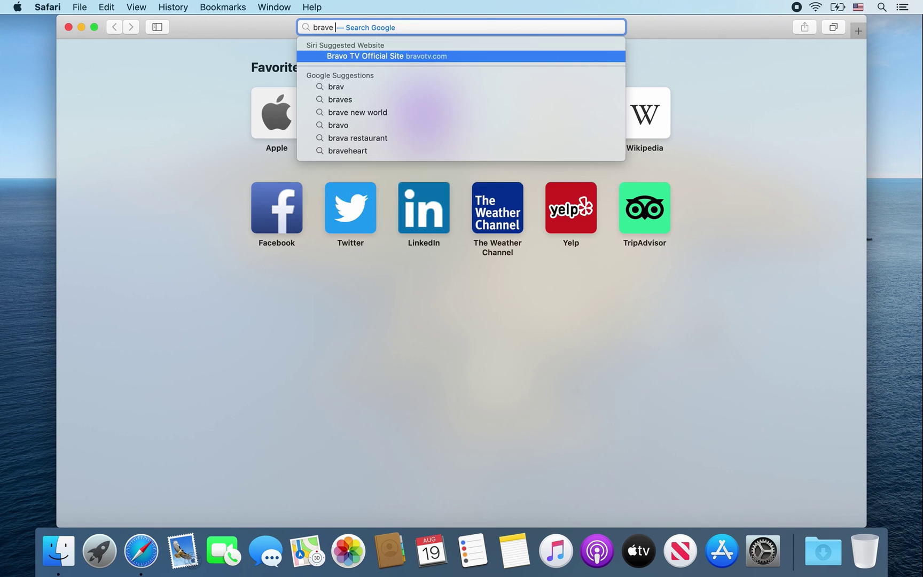
pyautogui.write('browser')
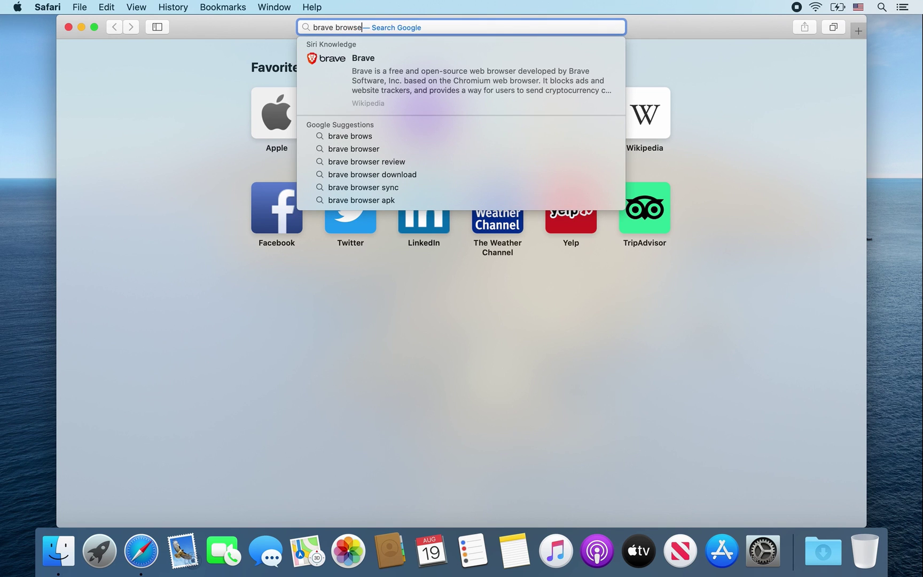
pyautogui.press('Return')
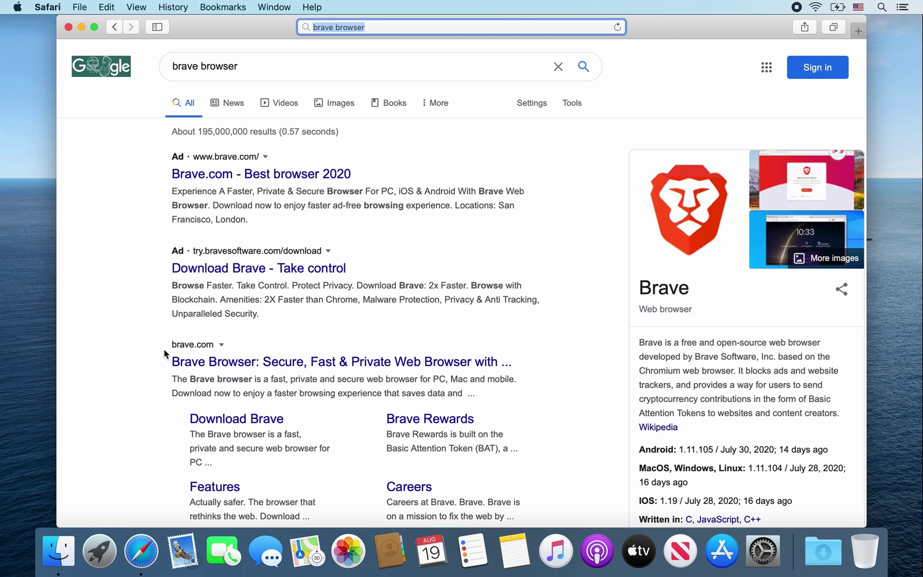
# - Open brave.com and start the Brave for macOS download, allowing downloads from the site
pyautogui.click(214, 364)
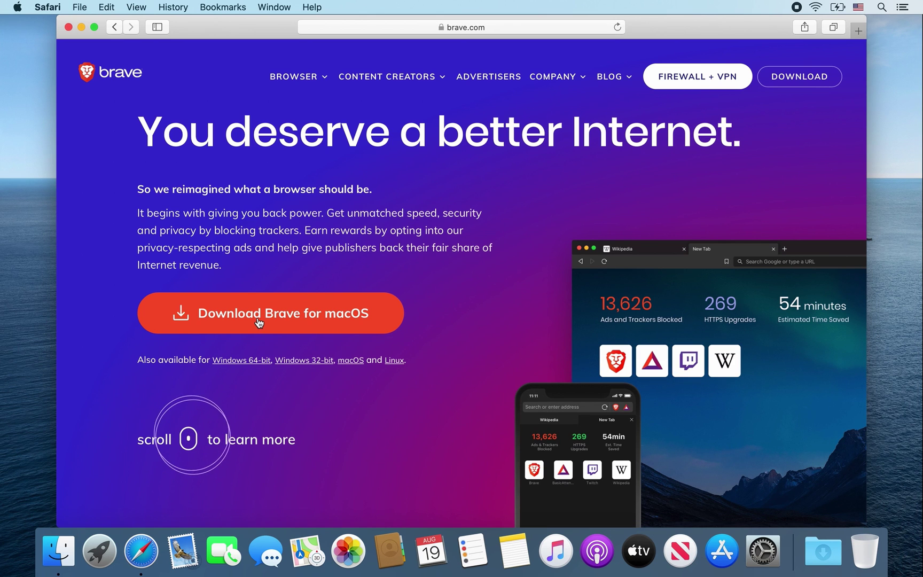
pyautogui.click(257, 317)
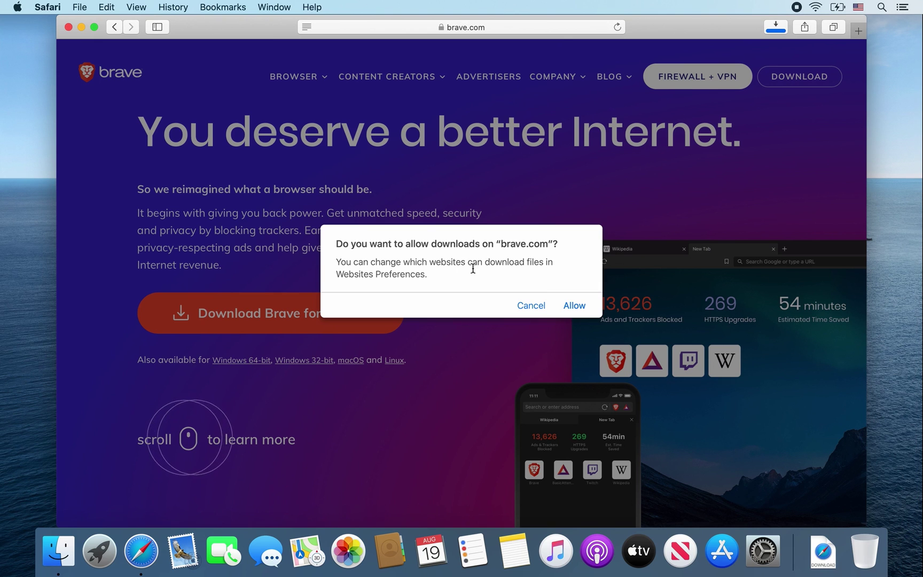
pyautogui.click(568, 308)
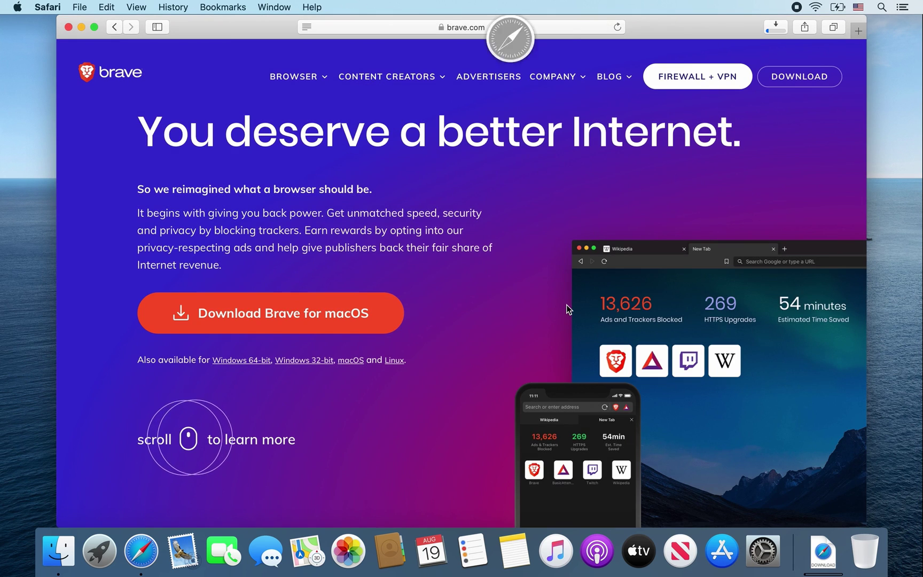
# - Show Safari's downloads list and select the finished 108.3 MB Brave-Browser.dmg
pyautogui.click(782, 29)
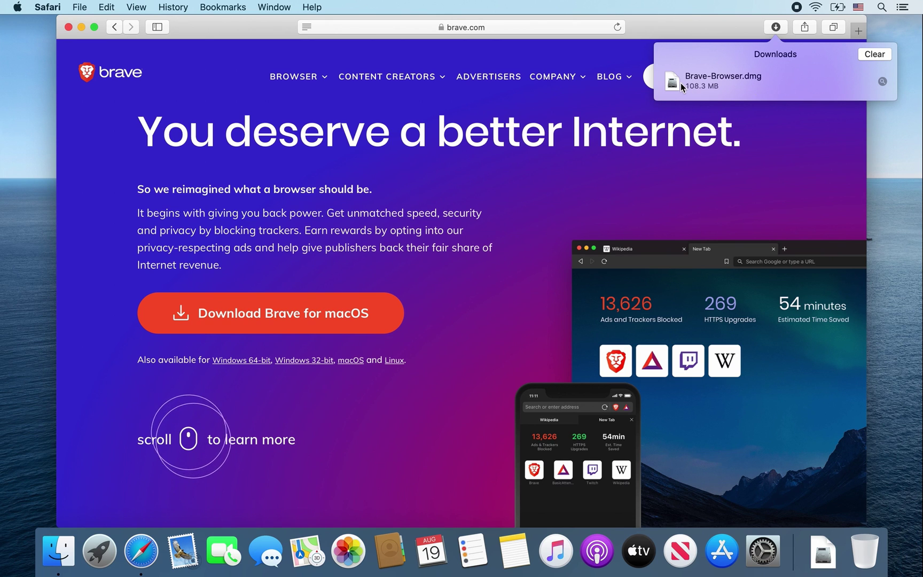
pyautogui.click(775, 83)
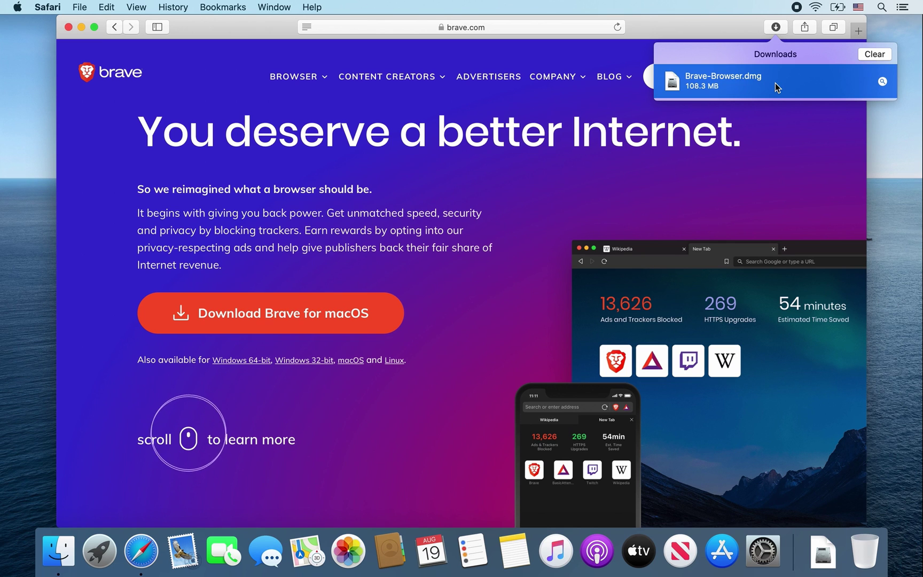
# - Mount Brave-Browser.dmg and copy Brave Browser into the Applications folder
pyautogui.doubleClick(775, 82)
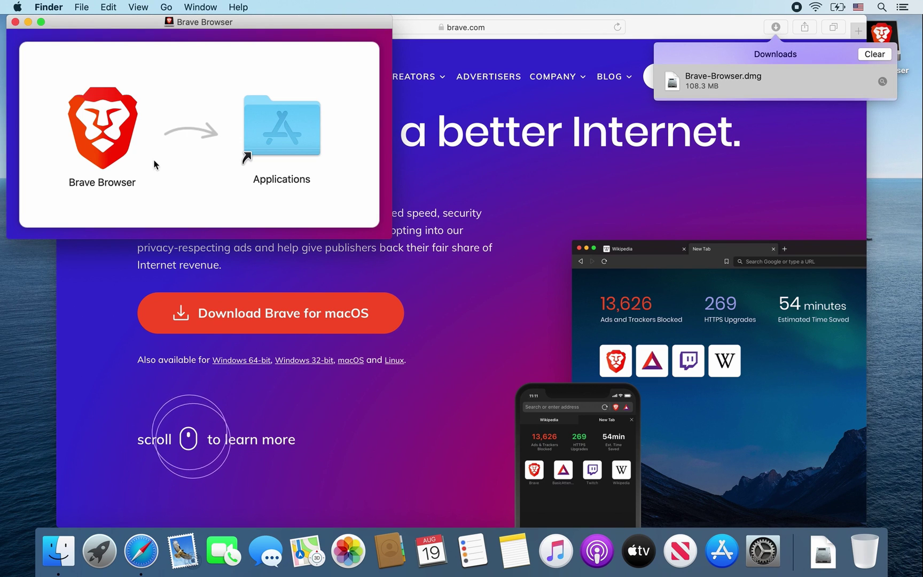
pyautogui.click(106, 134)
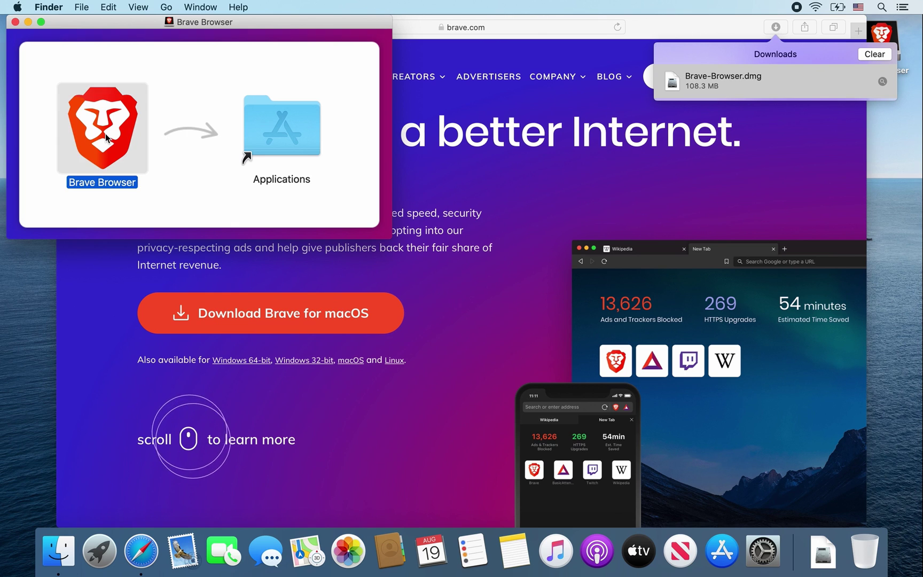
pyautogui.moveTo(106, 134); pyautogui.dragTo(302, 112)
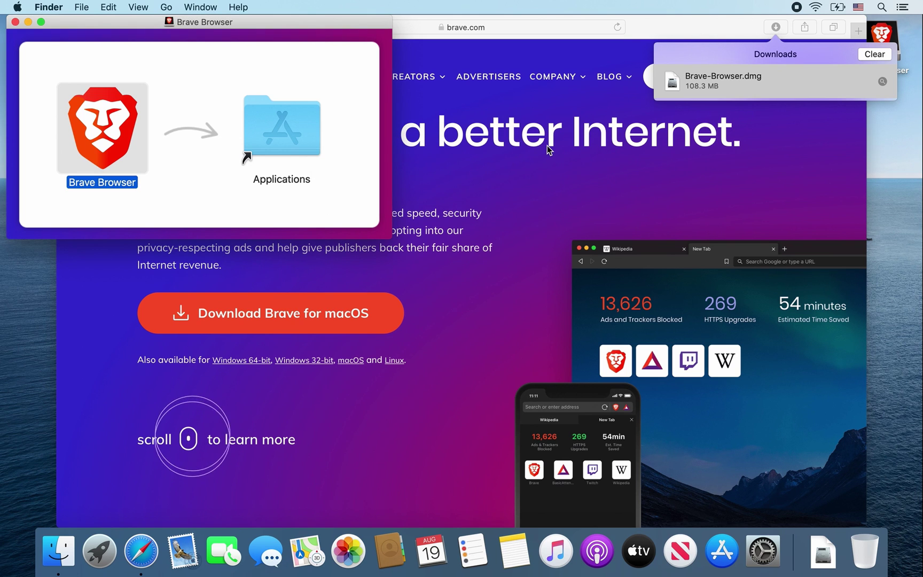
# - Close the disk image window, quit Safari, and eject the Brave Browser disk
pyautogui.click(15, 22)
pyautogui.click(206, 26)
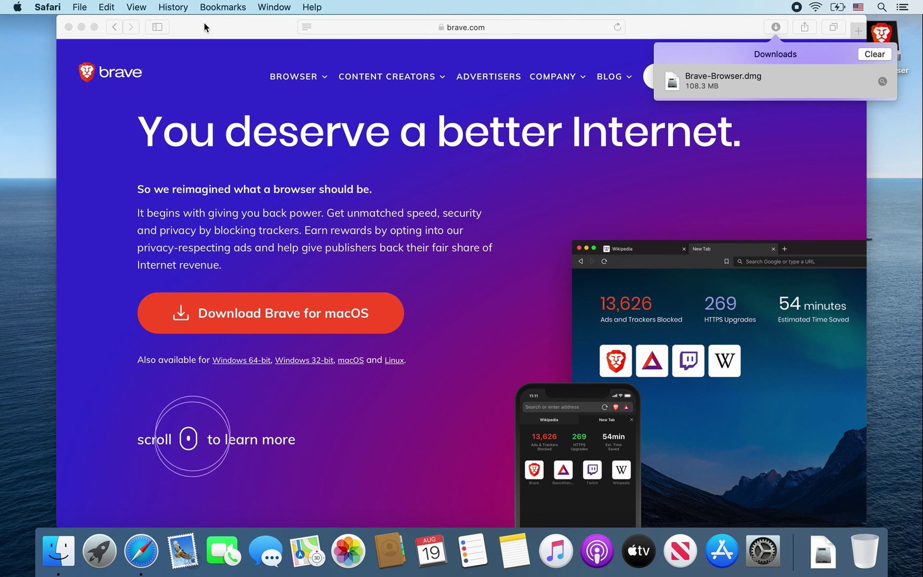
pyautogui.click(57, 6)
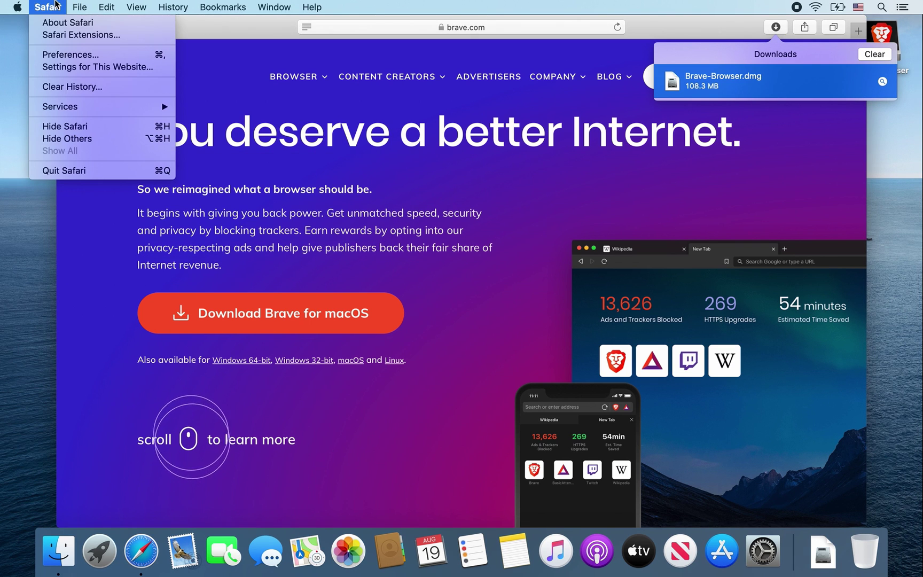
pyautogui.click(112, 170)
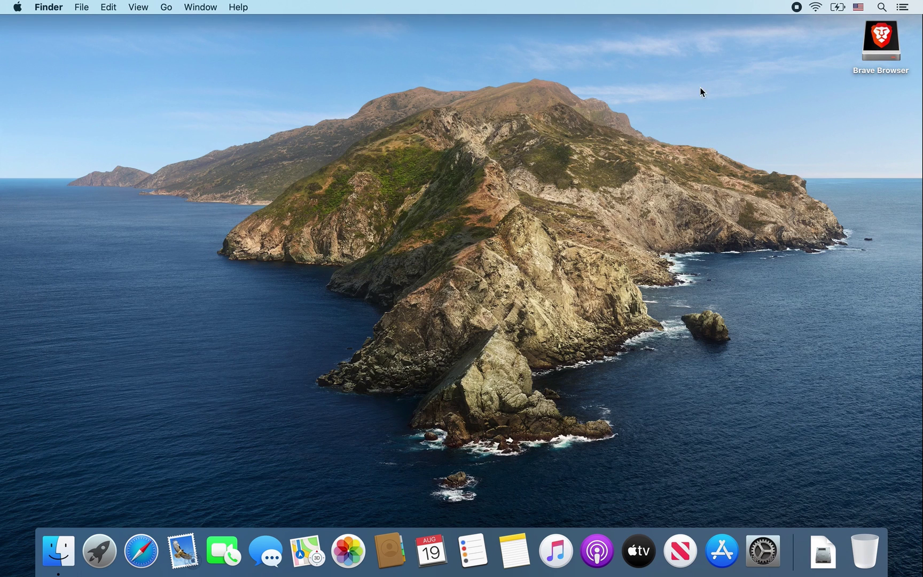
pyautogui.rightClick(869, 55)
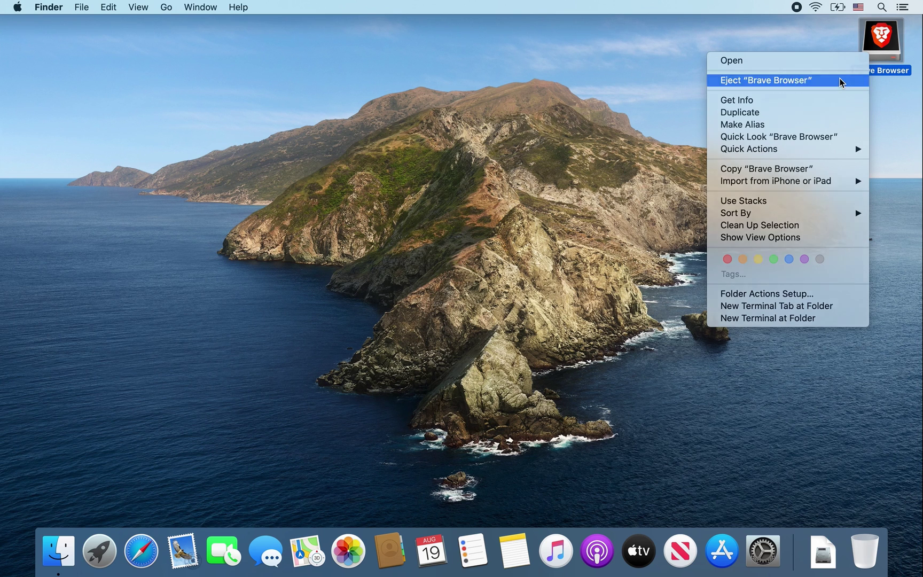
pyautogui.click(840, 81)
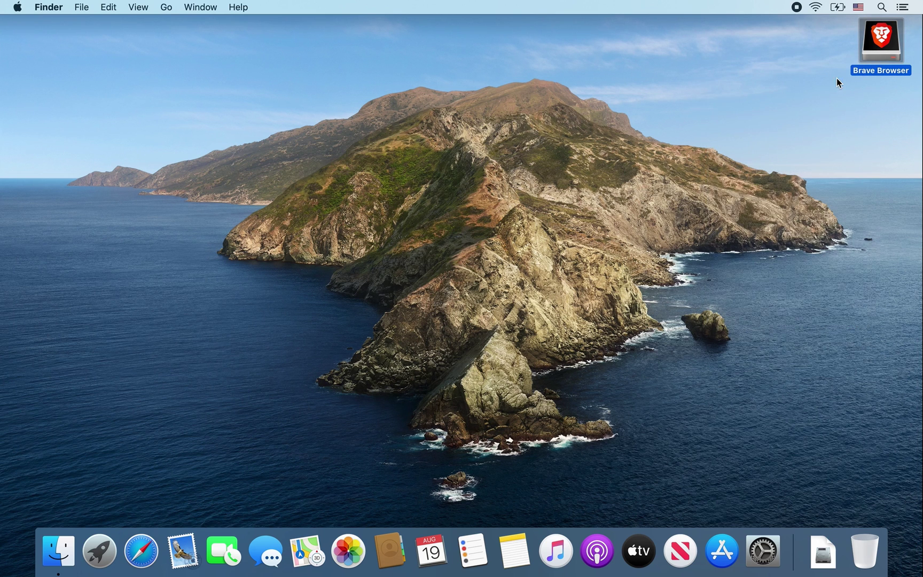
# - Launch Brave Browser from Finder's Applications folder, confirming it is safe to open
pyautogui.click(58, 560)
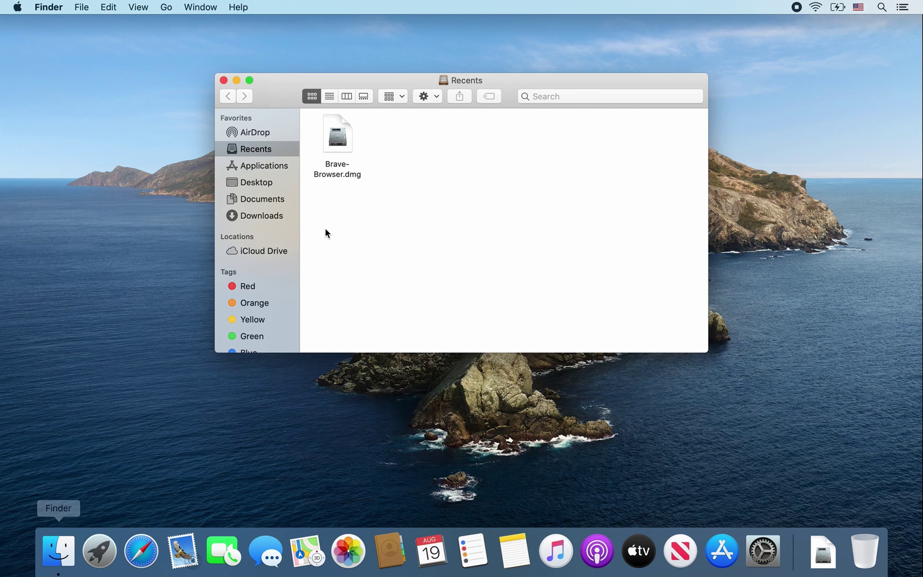
pyautogui.click(274, 168)
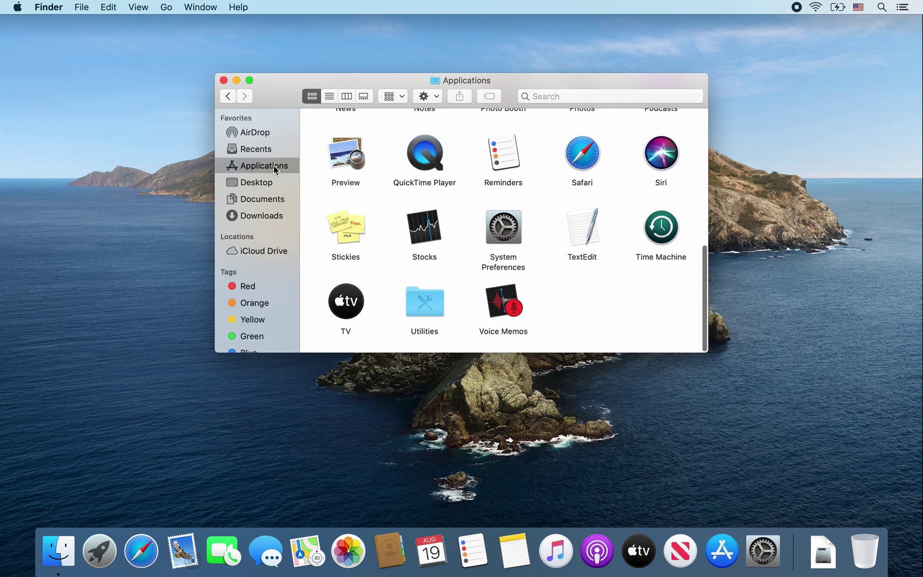
pyautogui.scroll(10, 544, 204)
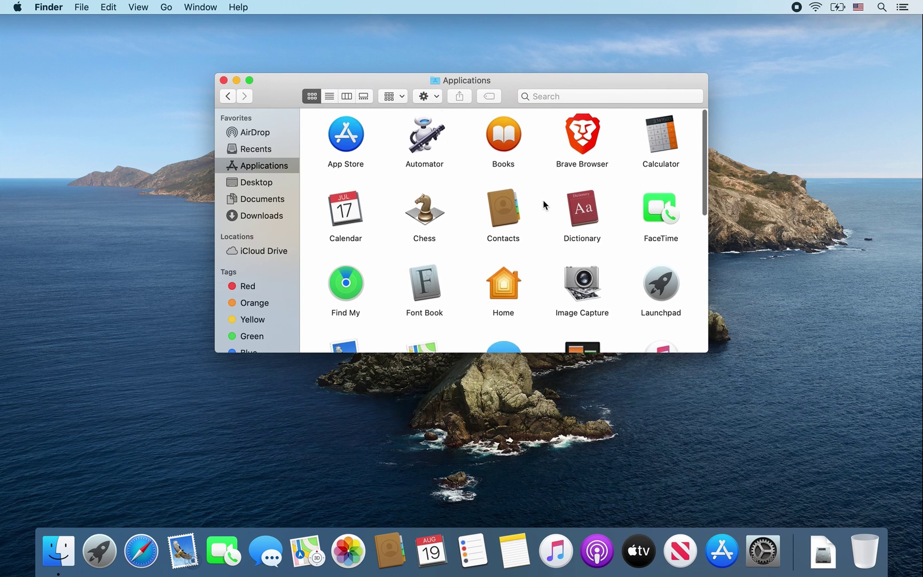
pyautogui.doubleClick(582, 137)
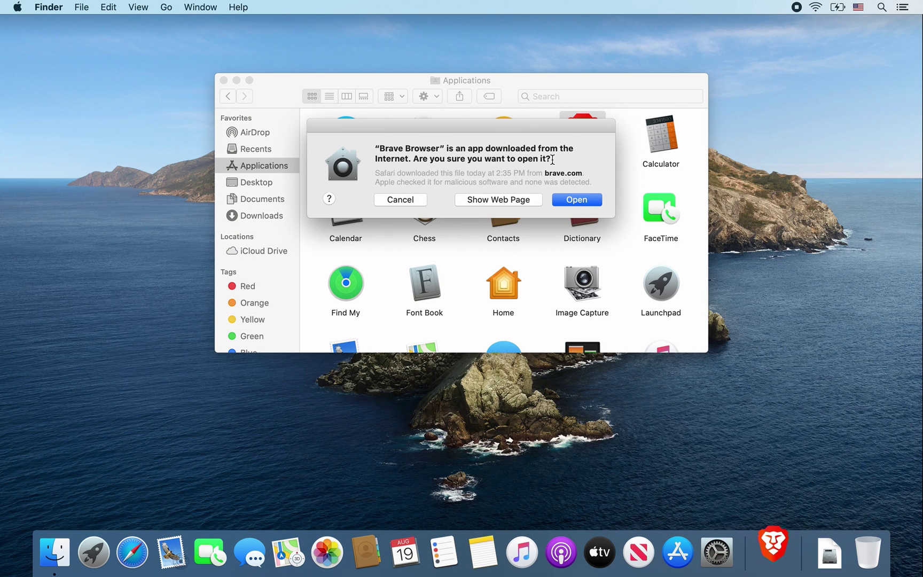
pyautogui.click(591, 199)
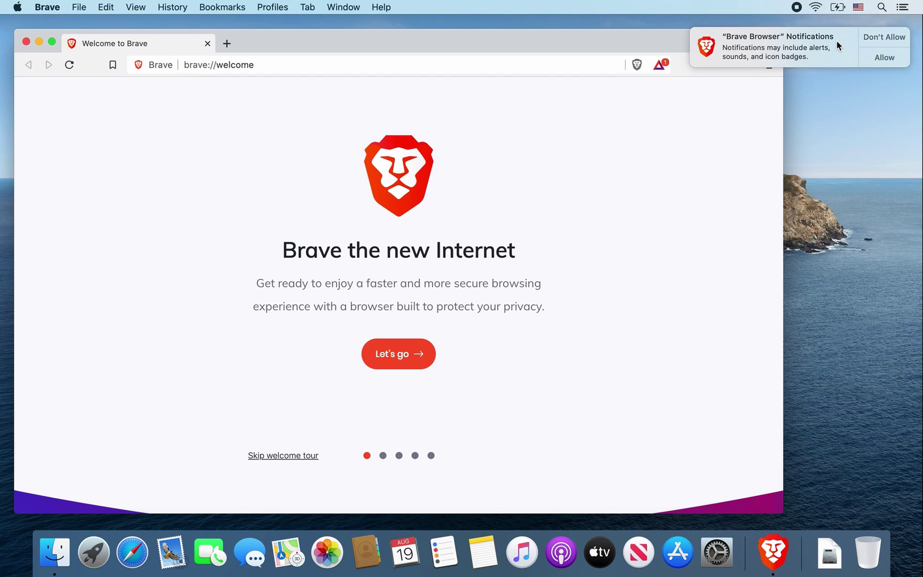
# - Decline Brave's notification request and set Brave's Dock icon to Keep in Dock
pyautogui.click(891, 39)
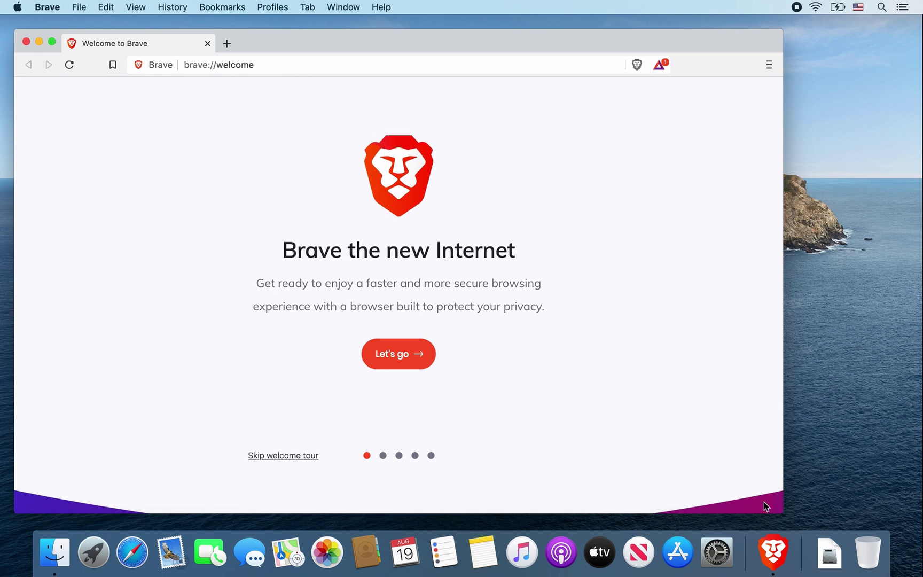
pyautogui.rightClick(773, 556)
pyautogui.moveTo(826, 462)
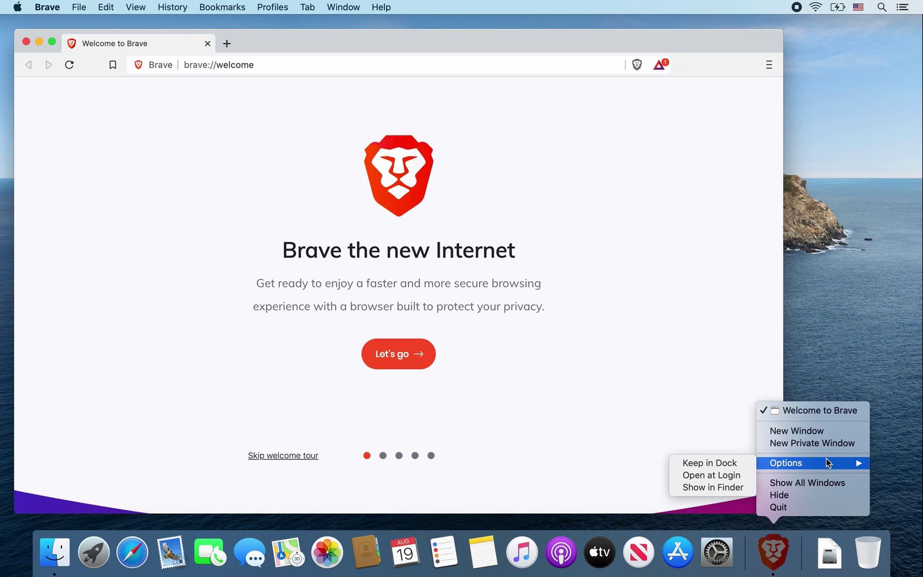
pyautogui.click(749, 462)
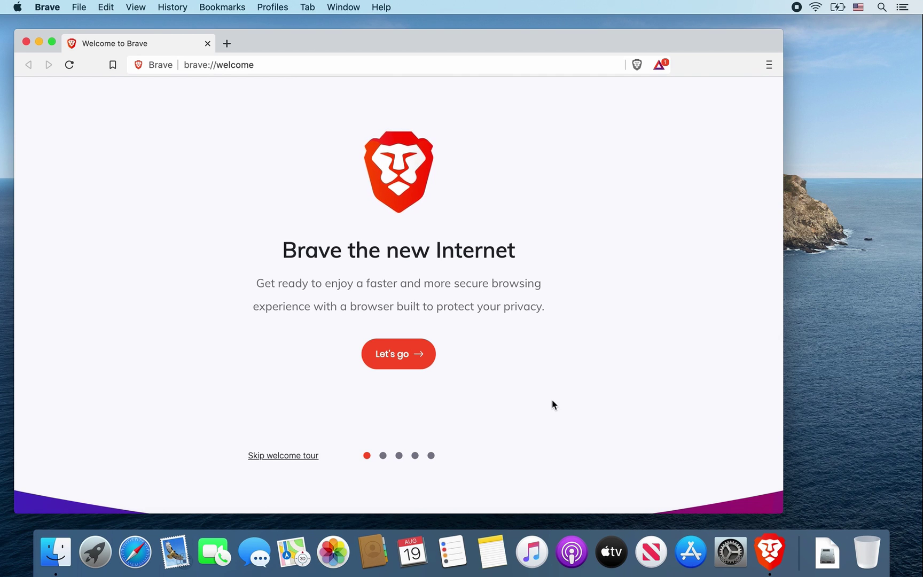
# - Start the welcome tour and skip past the import and Browse safe and sound pages
pyautogui.click(391, 355)
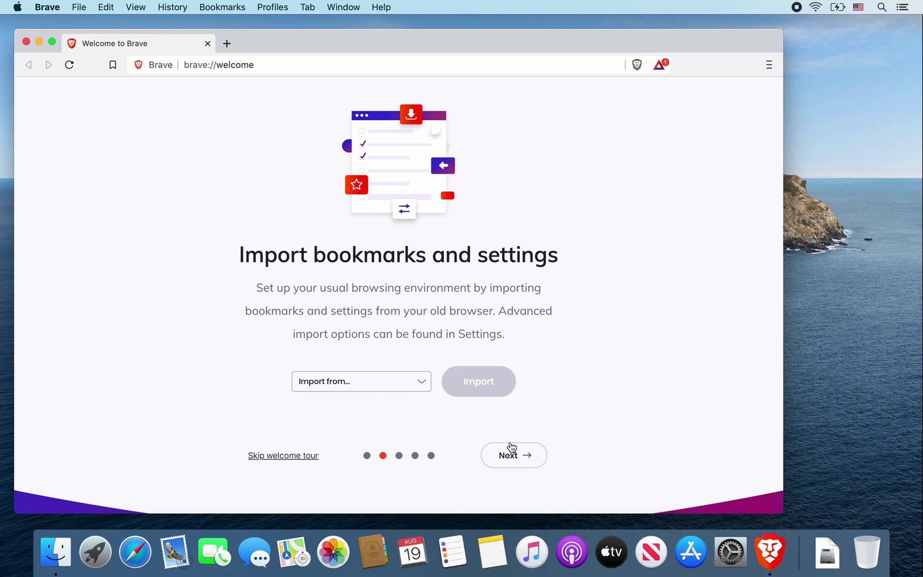
pyautogui.click(517, 453)
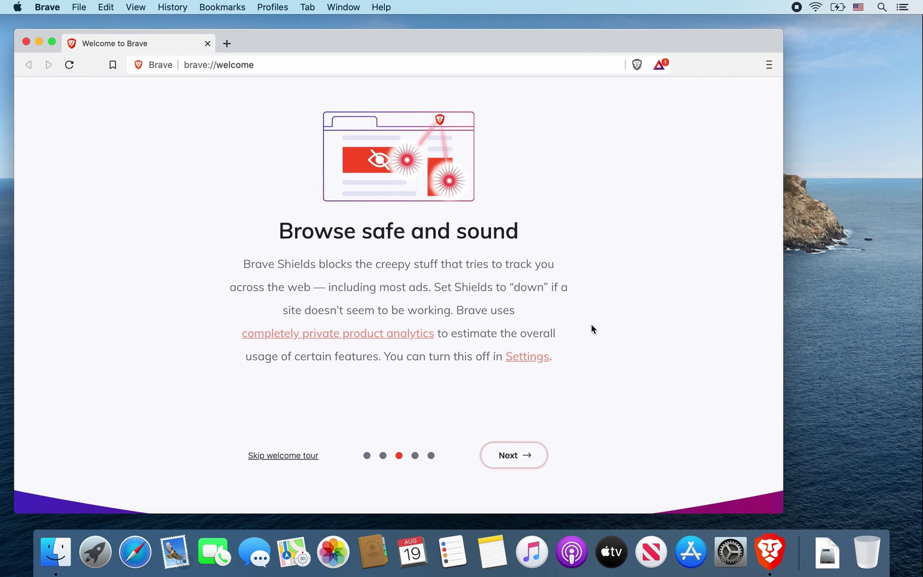
pyautogui.click(519, 457)
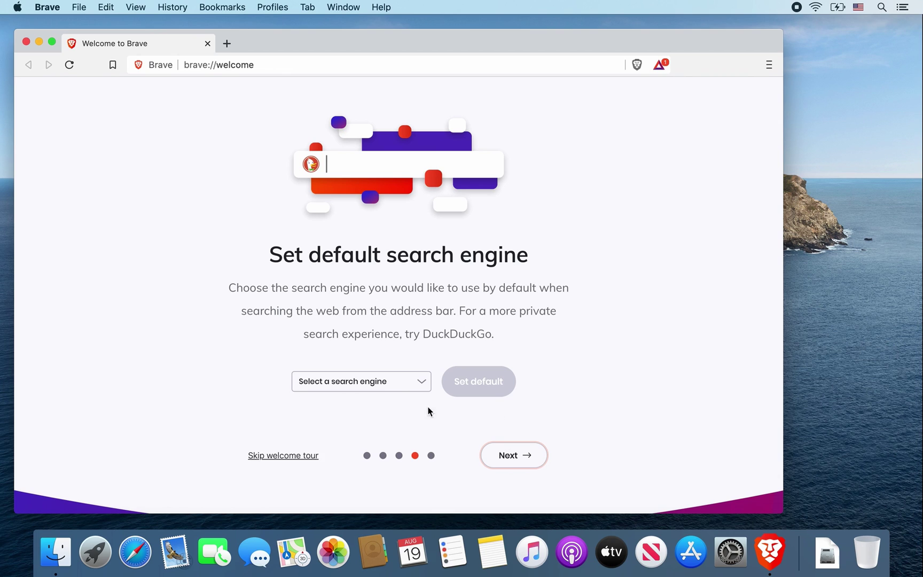
# - Pick DuckDuckGo from the search engine list and set it as default
pyautogui.click(398, 390)
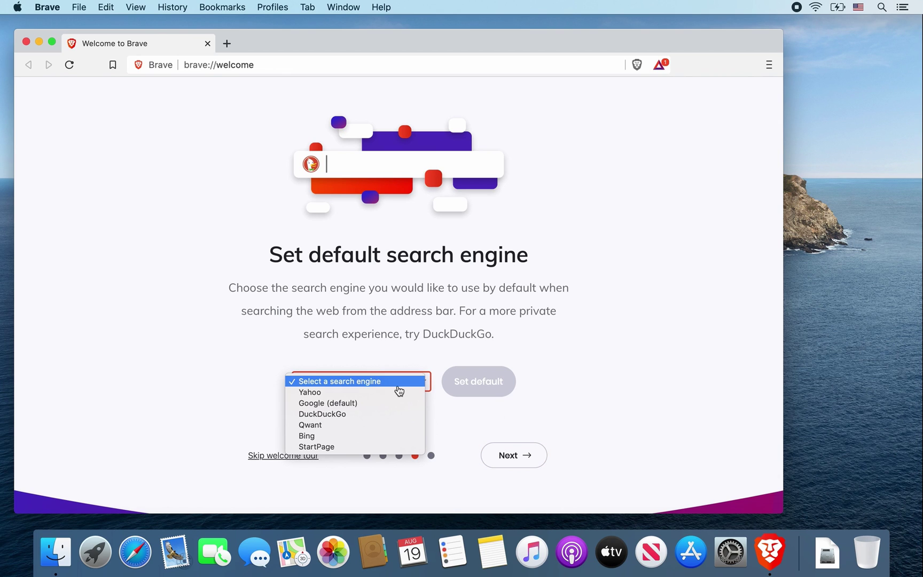
pyautogui.click(379, 420)
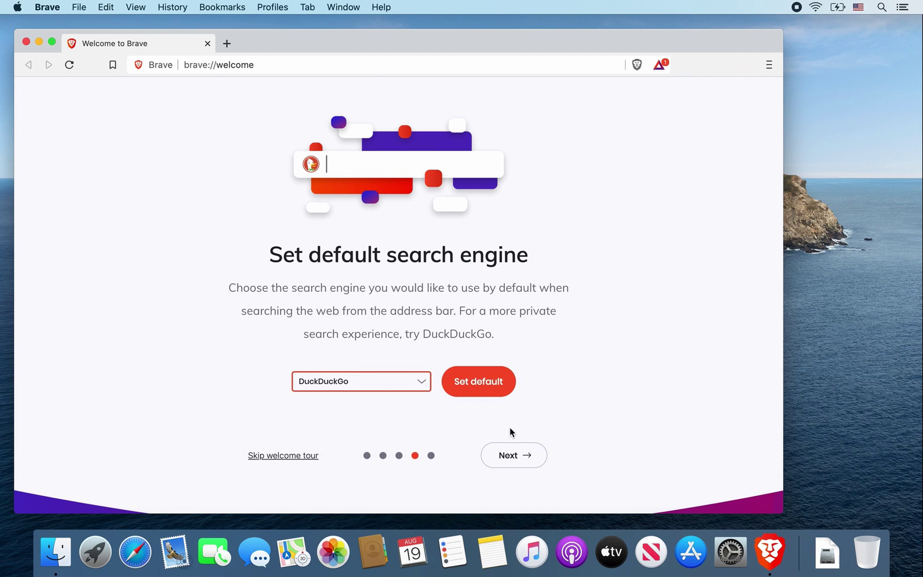
pyautogui.click(502, 385)
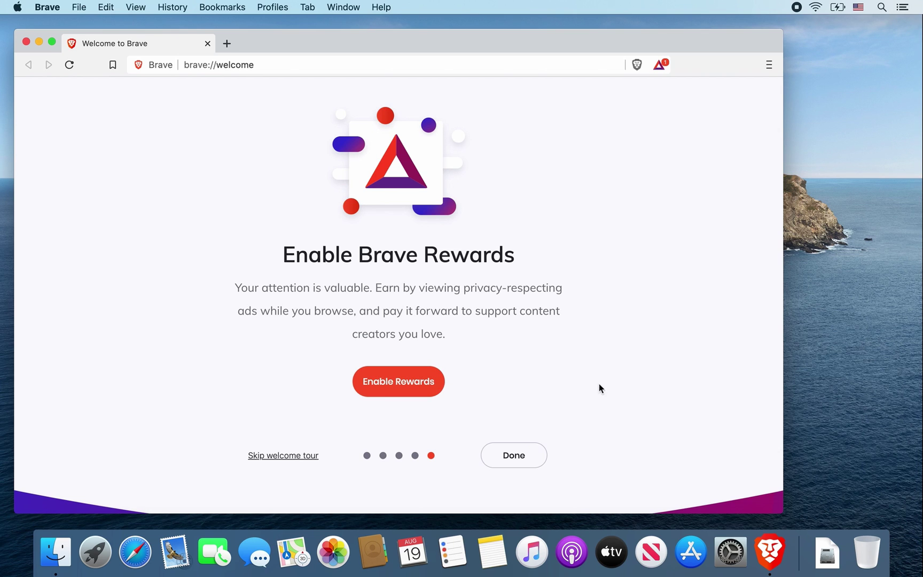
pyautogui.click(533, 457)
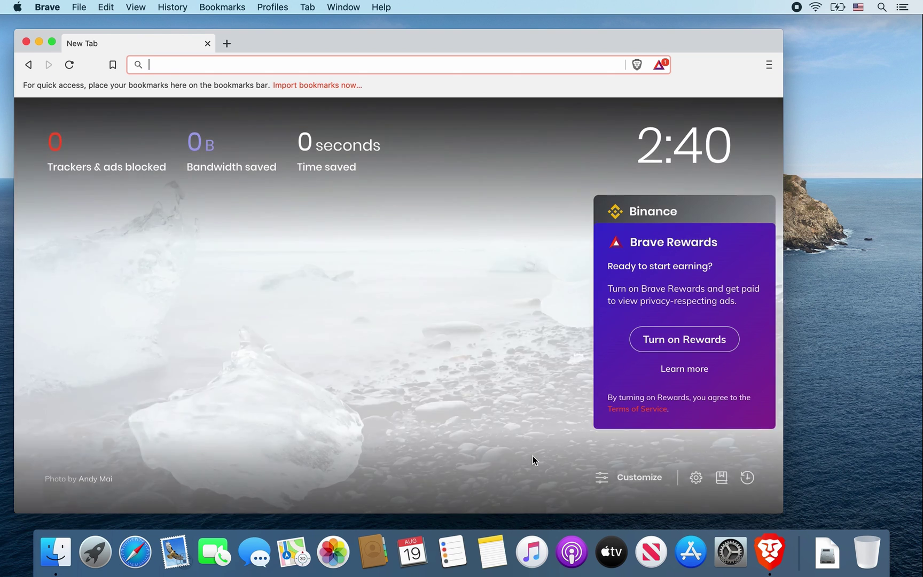